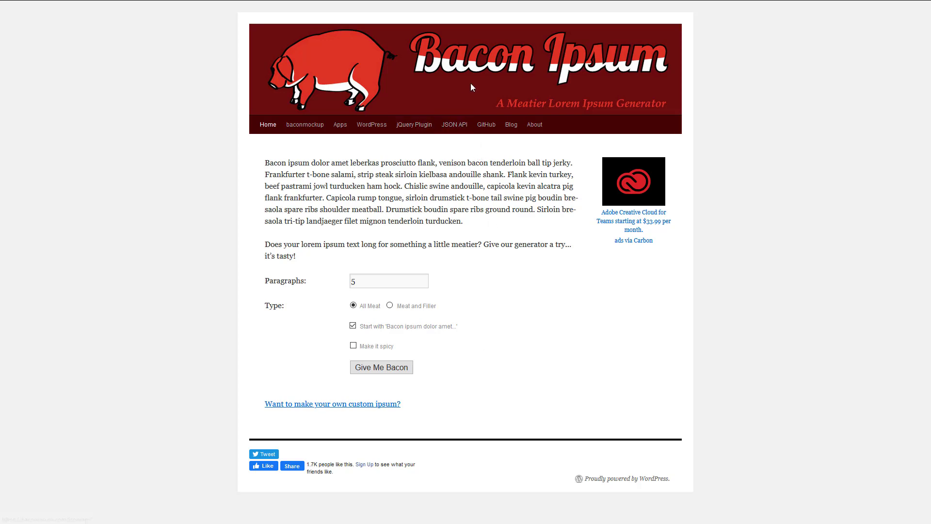
Generate five bacon ipsum paragraphs in Firefox, select them all, and minimise the browser
{"action": "left_click", "coordinate": [375, 371]}
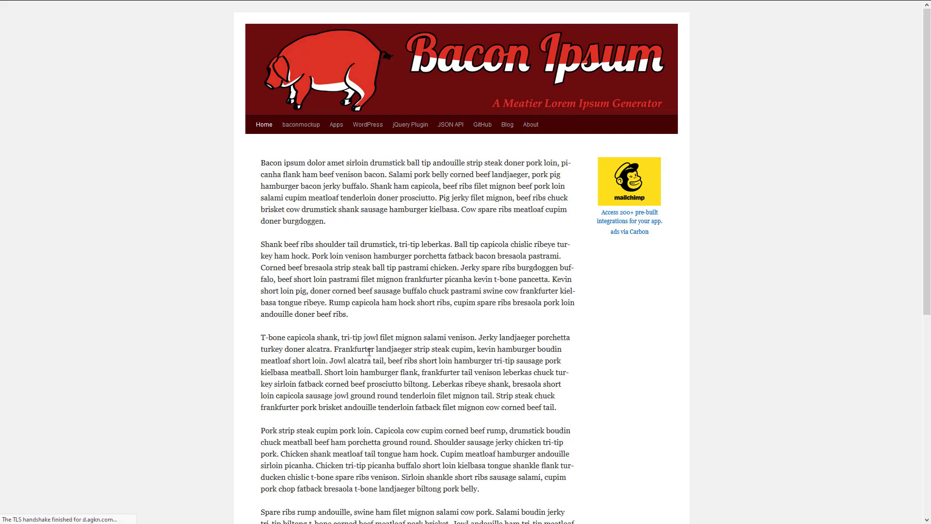
{"action": "left_click_drag", "start_coordinate": [261, 160], "coordinate": [559, 520]}
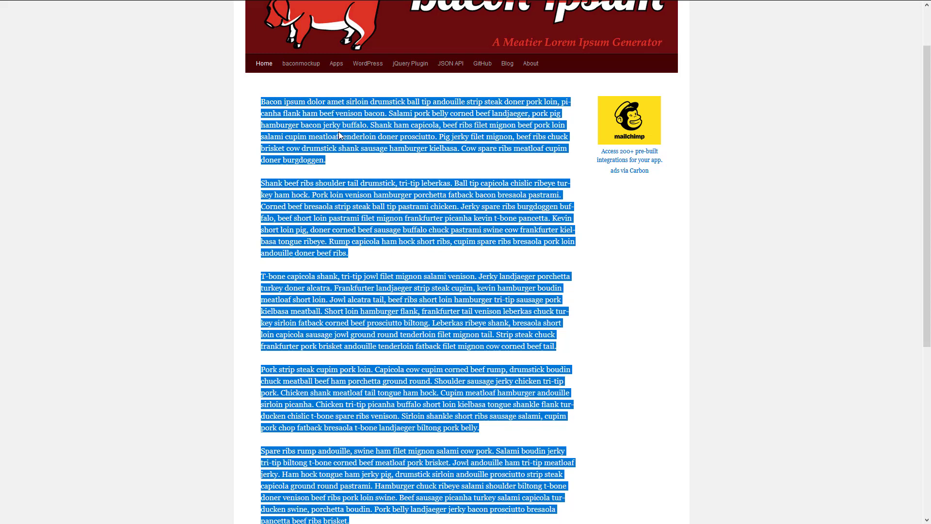
{"action": "mouse_move", "coordinate": [323, 1]}
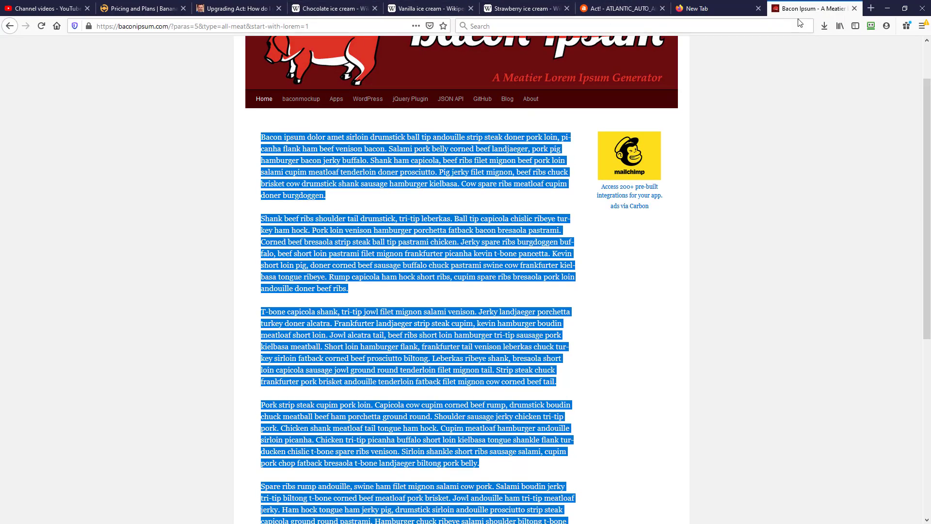
{"action": "left_click", "coordinate": [887, 8]}
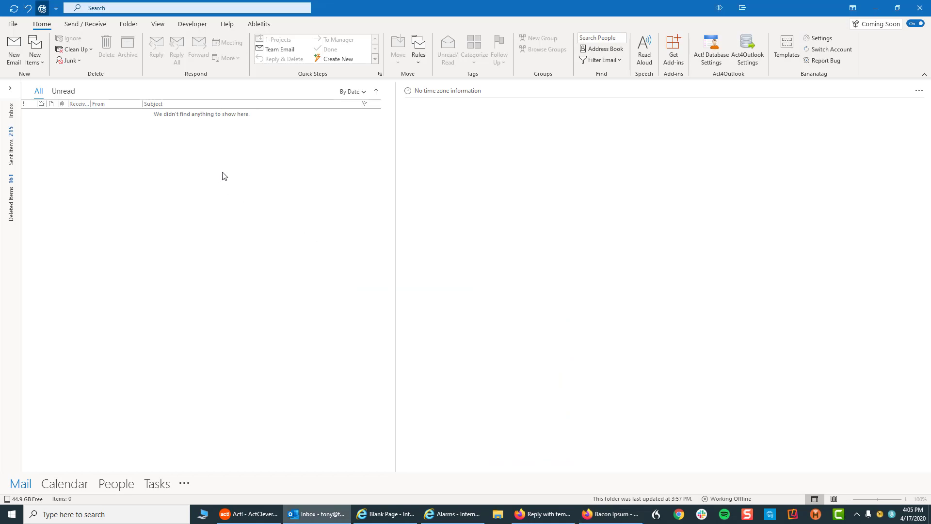
Start a new blank email and begin a new template from the Template Phrases pane
{"action": "left_click", "coordinate": [13, 49]}
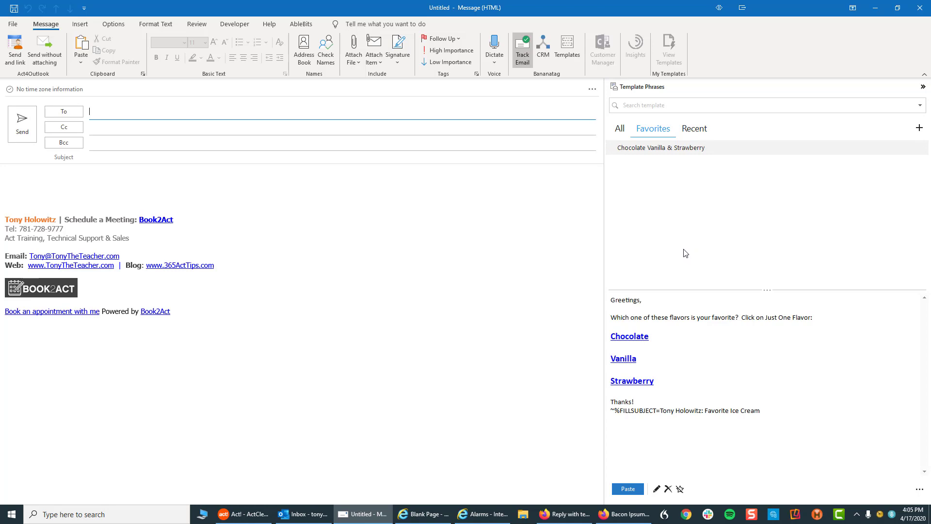
{"action": "left_click", "coordinate": [919, 128]}
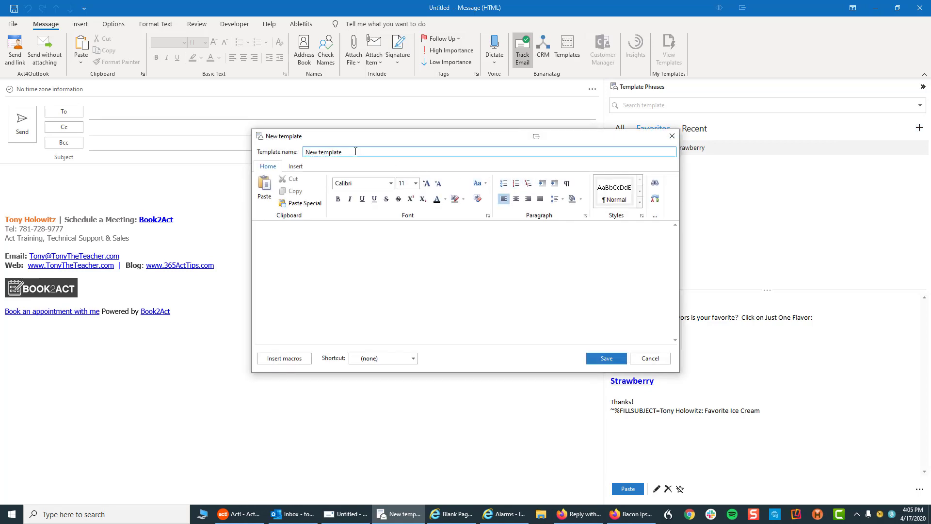
Name the template 'Bacon 1' and write 'Greetings, I just left you a message about bacon' in its body
{"action": "type", "text": "Bacon 1"}
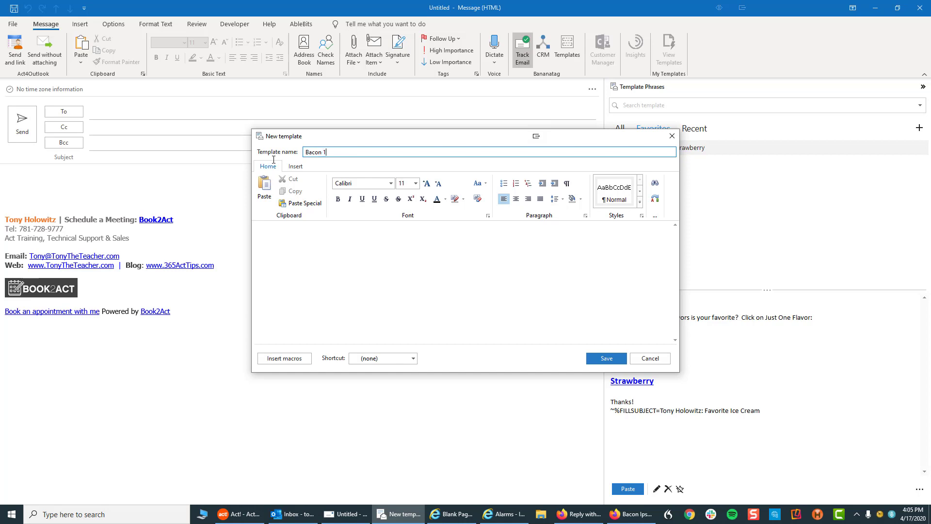
{"action": "left_click", "coordinate": [276, 224]}
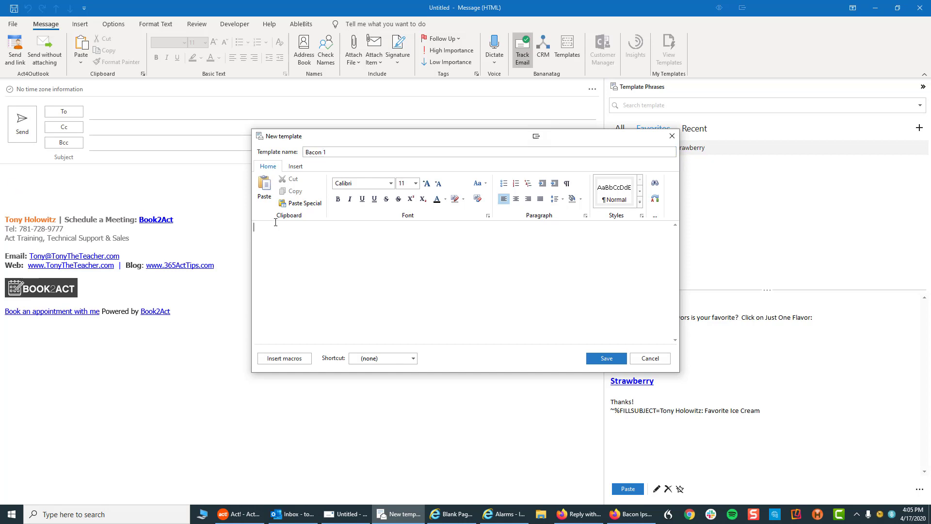
{"action": "type", "text": "Gr"}
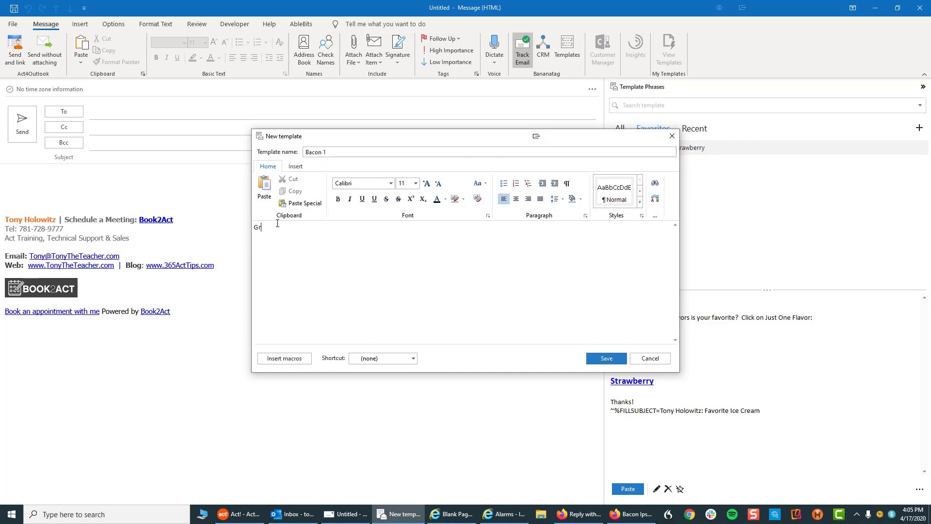
{"action": "type", "text": "eetings,  "}
{"action": "type", "text": "I jus"}
{"action": "type", "text": "t left"}
{"action": "type", "text": " you a"}
{"action": "type", "text": " message "}
{"action": "type", "text": "about"}
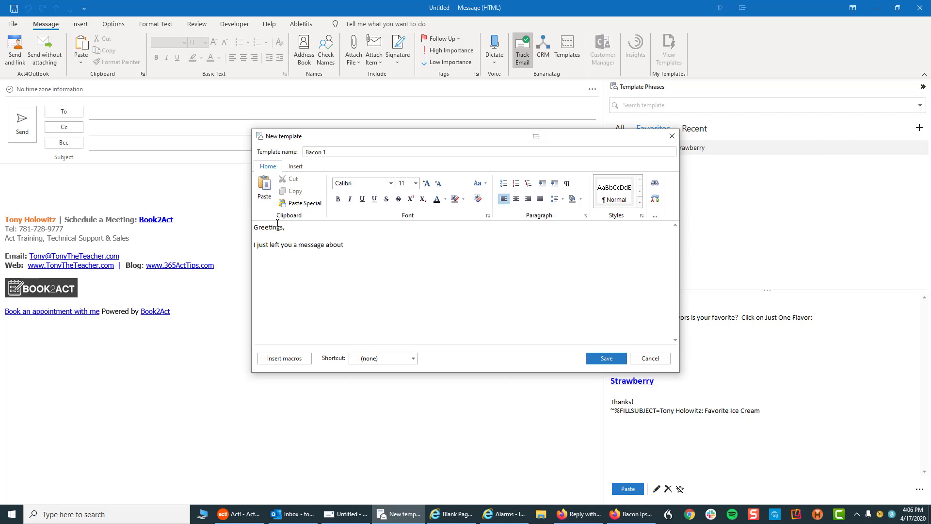
{"action": "type", "text": " bacon"}
End the bacon line with a period and paste the bacon ipsum paragraphs directly below it
{"action": "key", "text": "BackSpace"}
{"action": "key", "text": "BackSpace"}
{"action": "key", "text": "BackSpace"}
{"action": "key", "text": "BackSpace"}
{"action": "type", "text": "."}
{"action": "key", "text": "ctrl+v"}
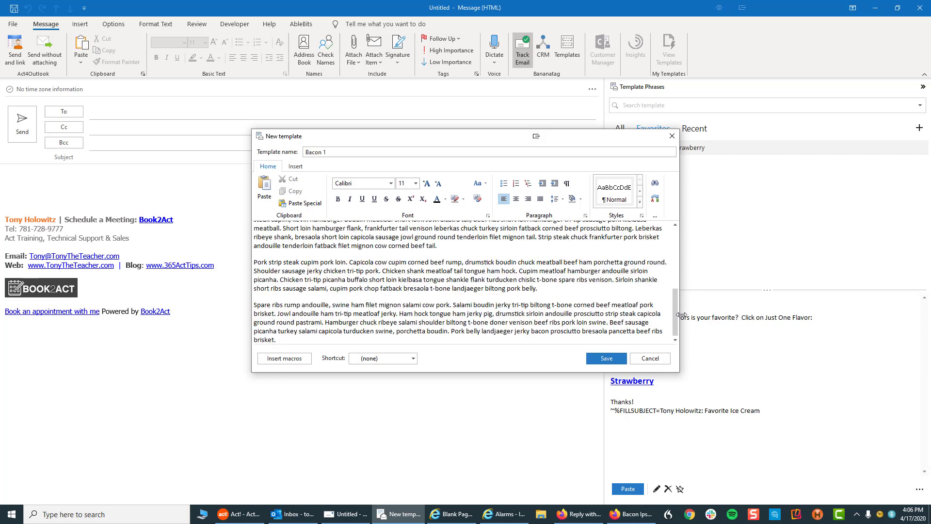
{"action": "left_click_drag", "start_coordinate": [676, 313], "coordinate": [680, 246]}
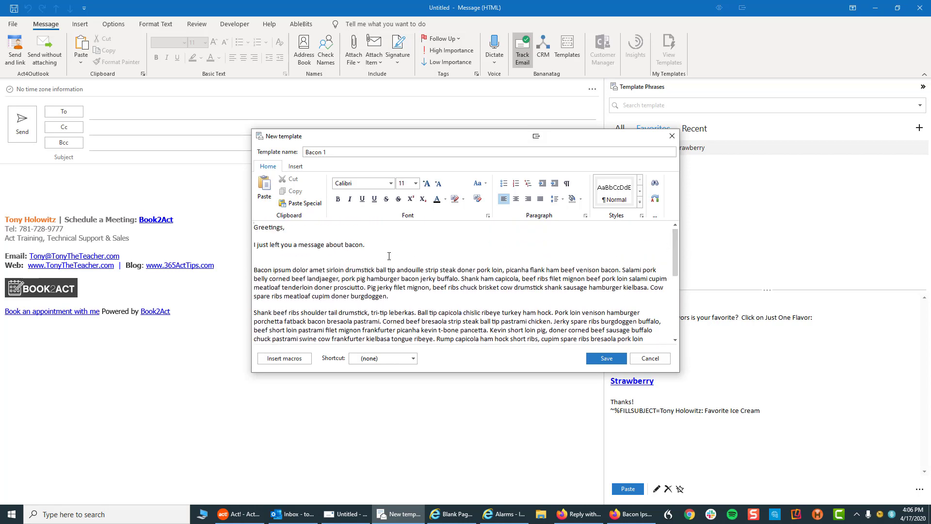
{"action": "left_click", "coordinate": [255, 270]}
{"action": "key", "text": "BackSpace"}
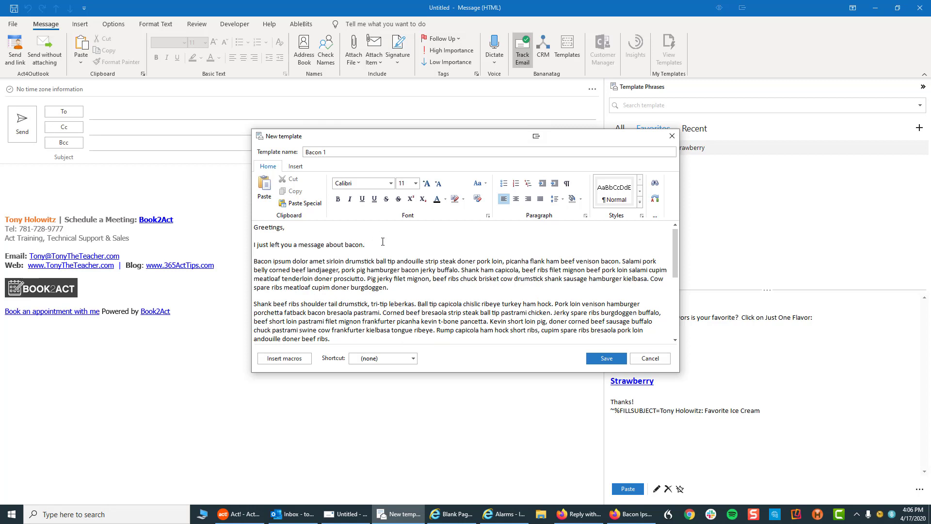
Make 'I just left you a message about bacon.' bold, dark red and 14 point
{"action": "left_click_drag", "start_coordinate": [383, 244], "coordinate": [245, 250]}
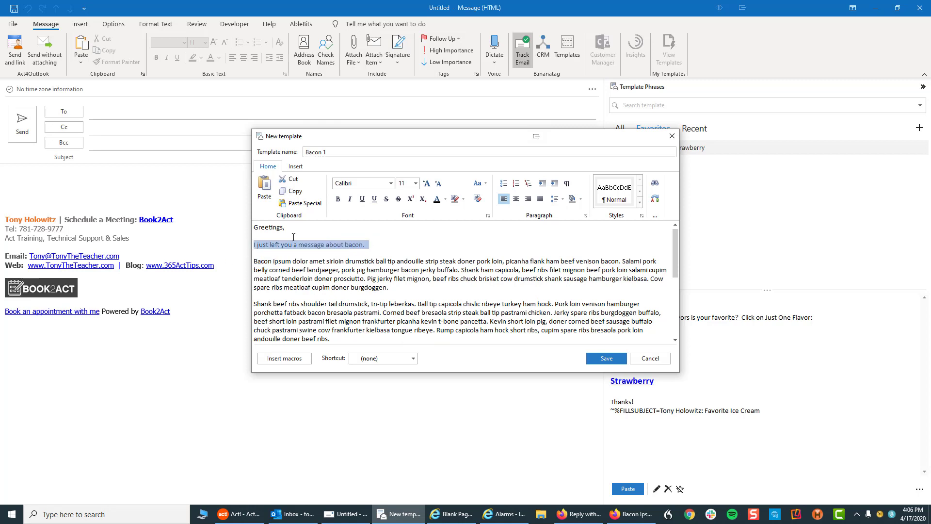
{"action": "left_click", "coordinate": [339, 200]}
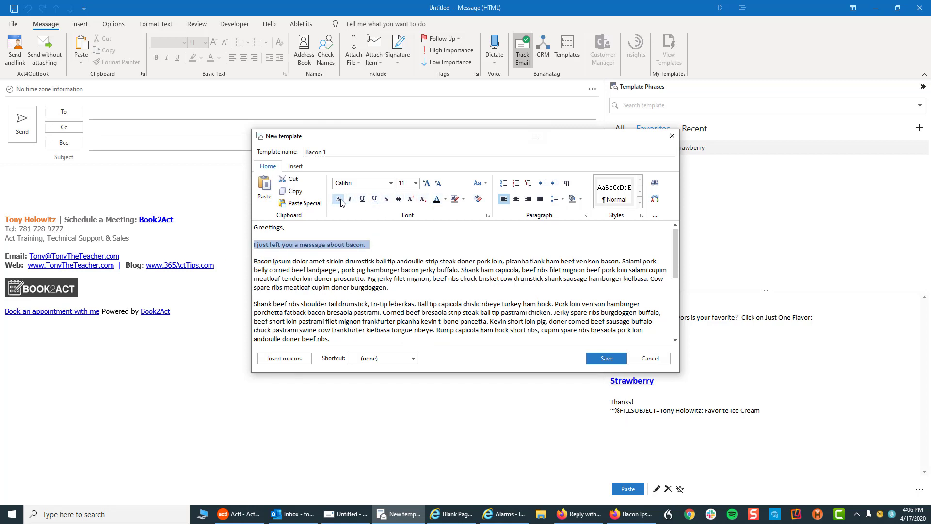
{"action": "left_click", "coordinate": [445, 199]}
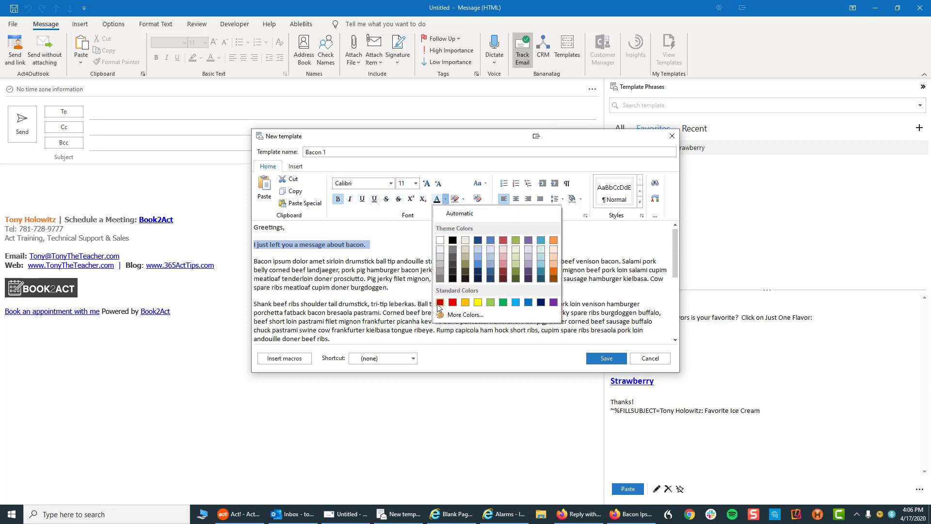
{"action": "left_click", "coordinate": [440, 302]}
{"action": "left_click", "coordinate": [416, 183]}
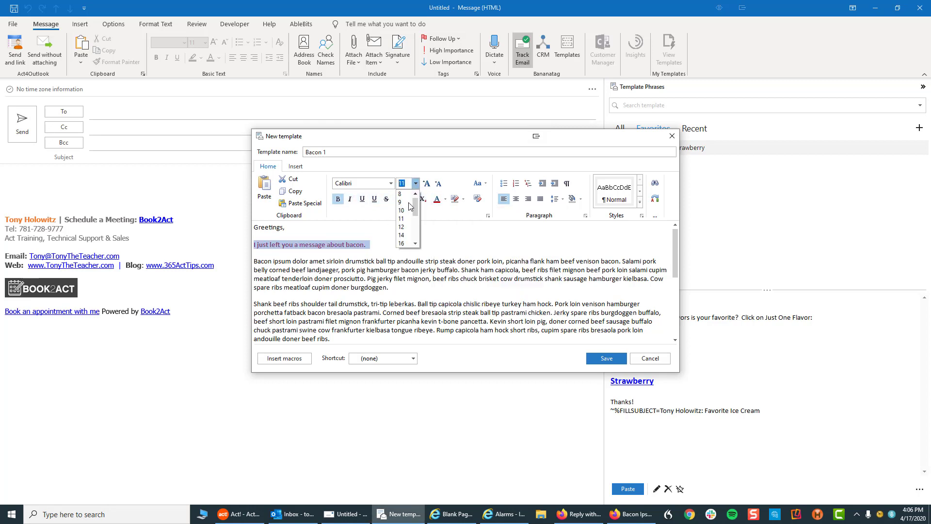
{"action": "left_click", "coordinate": [402, 236]}
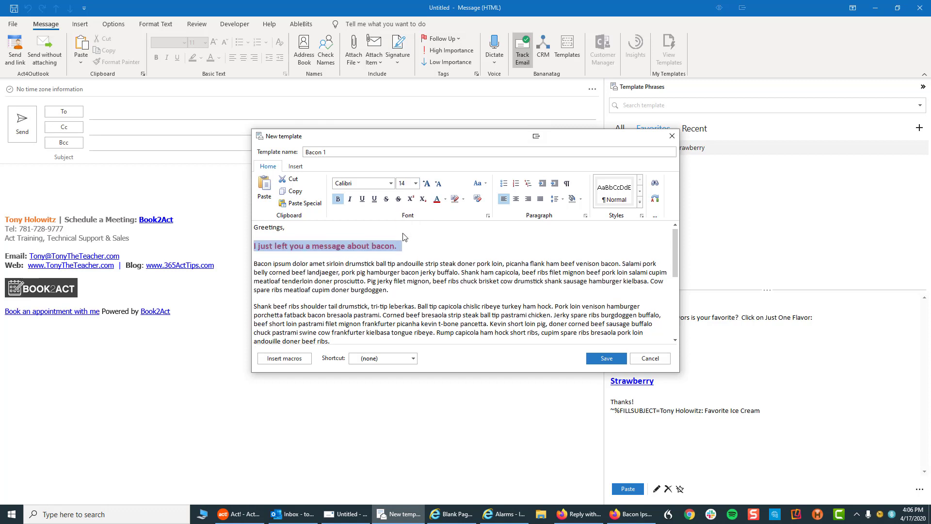
{"action": "left_click", "coordinate": [423, 234]}
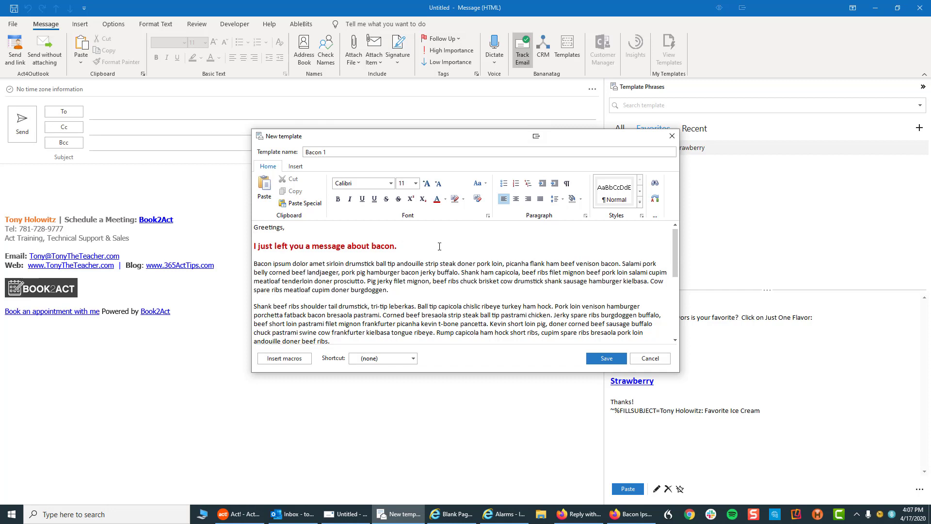
Rename the template 'Bacon LM Left Message' and add blank lines after the final 'brisket.' paragraph
{"action": "double_click", "coordinate": [329, 152]}
{"action": "type", "text": "LM"}
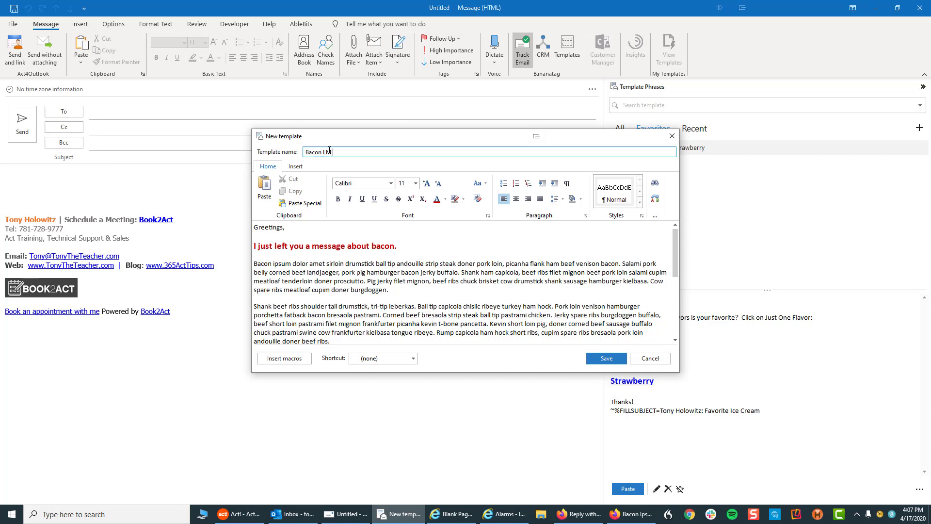
{"action": "type", "text": " Left"}
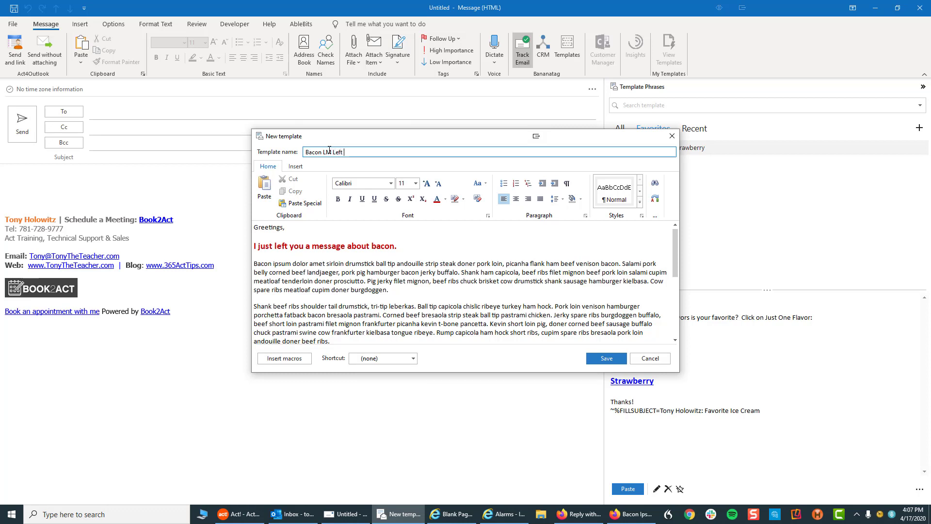
{"action": "type", "text": " Mes"}
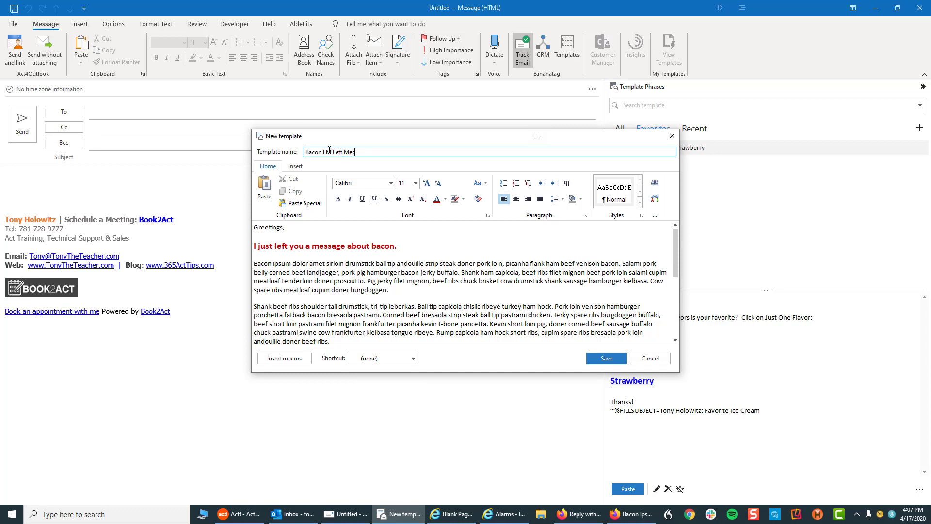
{"action": "type", "text": "sage"}
{"action": "left_click_drag", "start_coordinate": [675, 260], "coordinate": [674, 325]}
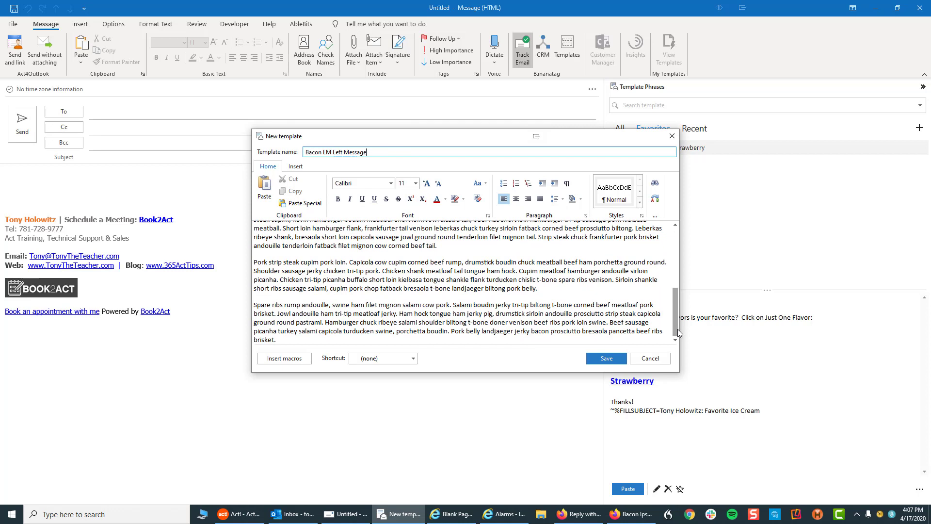
{"action": "left_click", "coordinate": [284, 339]}
{"action": "key", "text": "Return"}
{"action": "key", "text": "Return"}
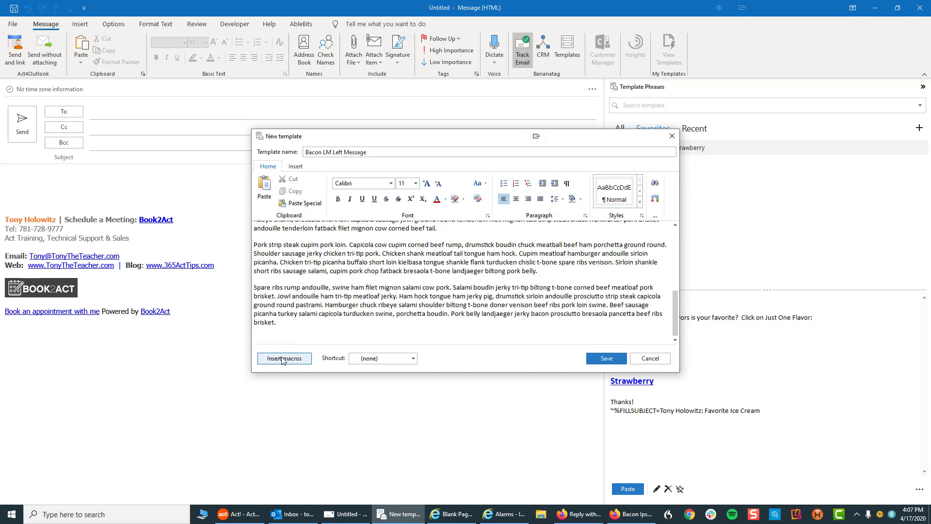
Add a ~%FILLSUBJECT= macro at the body's end setting the subject to the contact's name plus 'Bacon Info'
{"action": "left_click", "coordinate": [283, 359]}
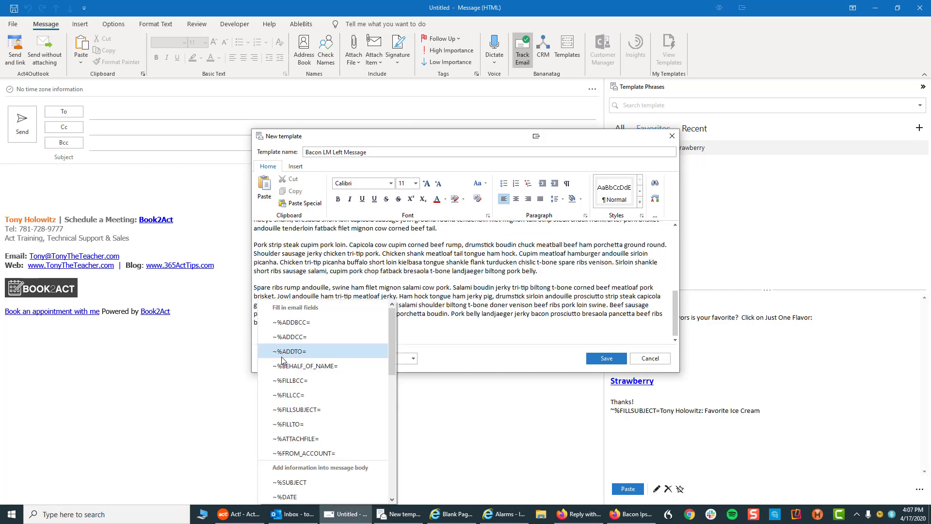
{"action": "left_click_drag", "start_coordinate": [391, 338], "coordinate": [392, 377]}
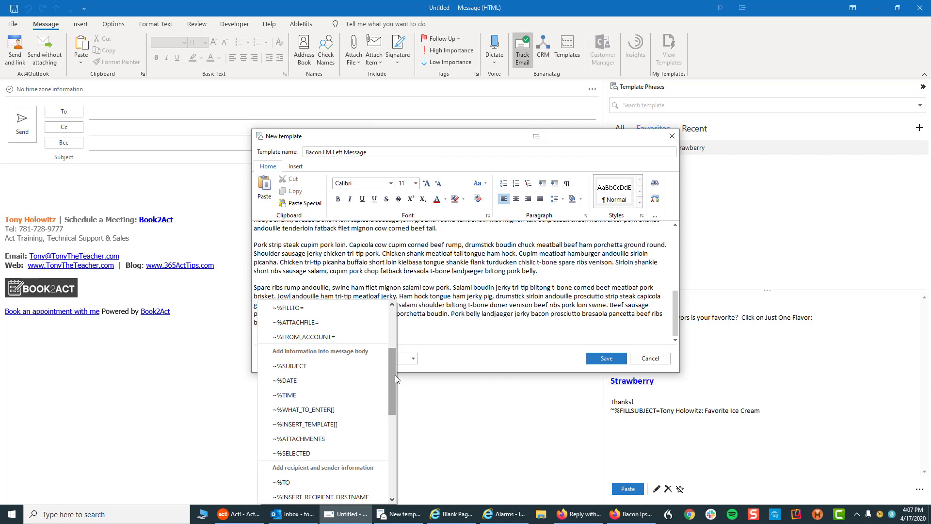
{"action": "left_click_drag", "start_coordinate": [396, 375], "coordinate": [395, 356]}
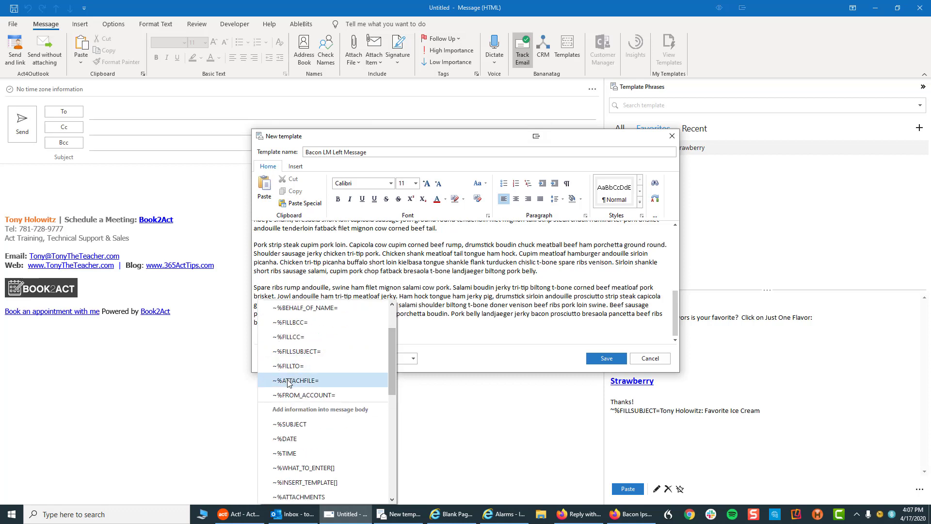
{"action": "left_click", "coordinate": [298, 352]}
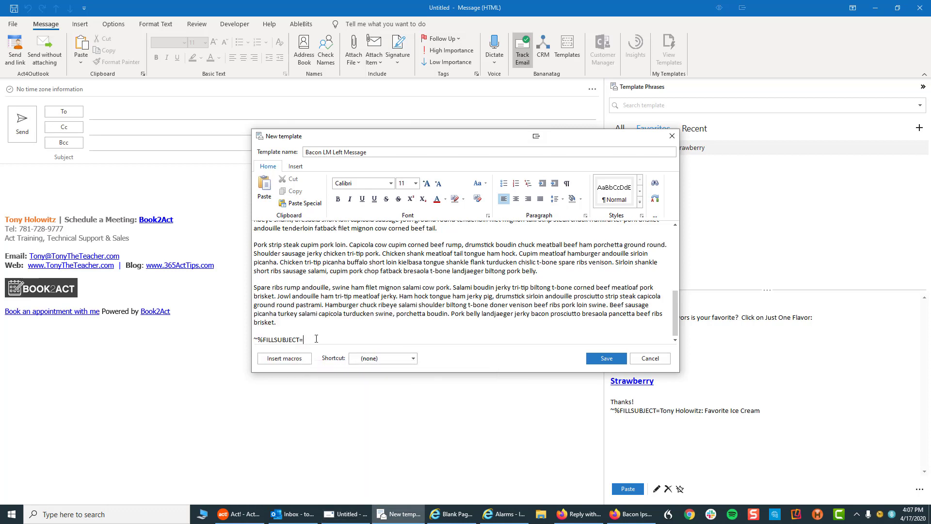
{"action": "type", "text": "con Info"}
Save the template and check it under the All, Recent and Favorites lists, ending on All
{"action": "left_click", "coordinate": [610, 364]}
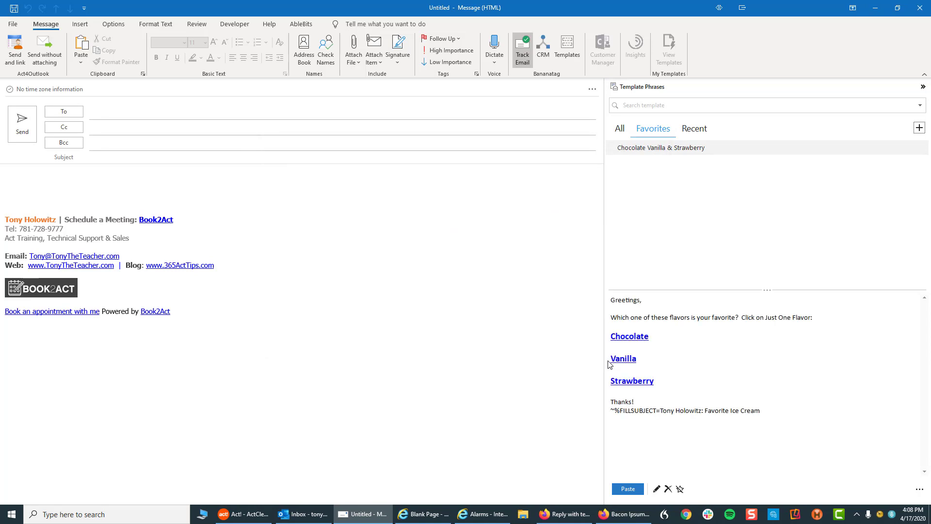
{"action": "left_click", "coordinate": [620, 135]}
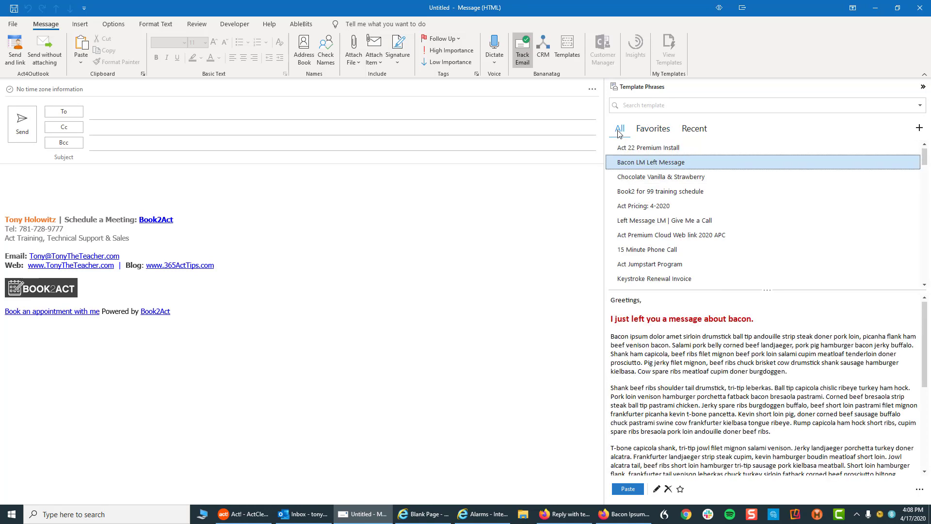
{"action": "left_click", "coordinate": [688, 132]}
{"action": "left_click", "coordinate": [655, 132]}
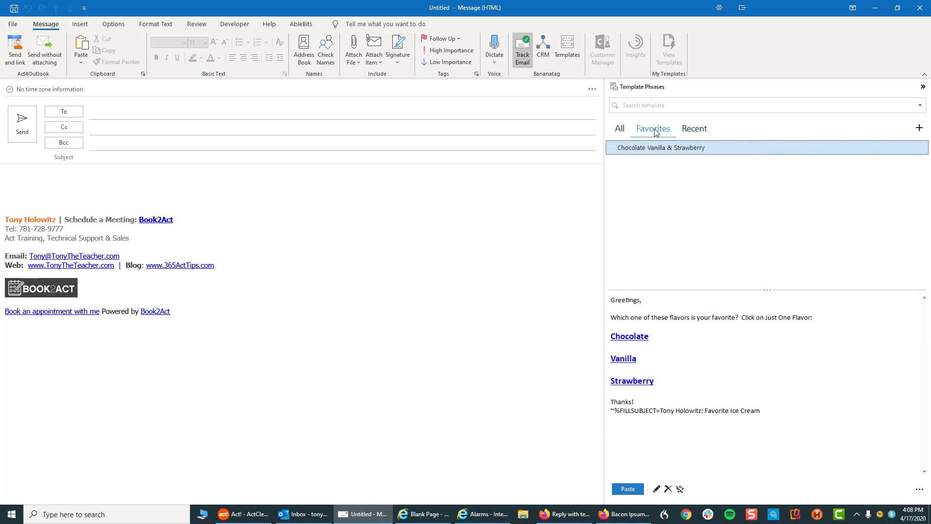
{"action": "left_click", "coordinate": [621, 129]}
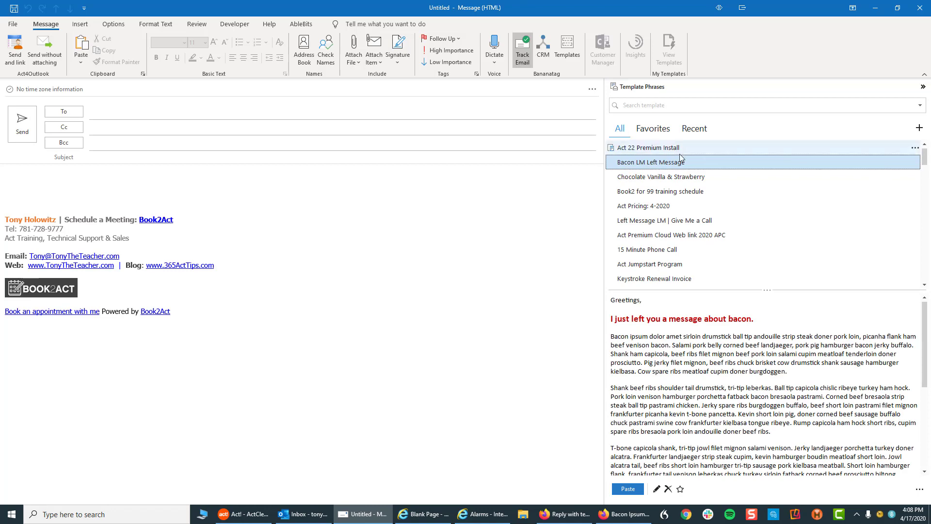
Insert the Bacon LM Left Message template into the email and start typing the recipient's name
{"action": "double_click", "coordinate": [655, 163]}
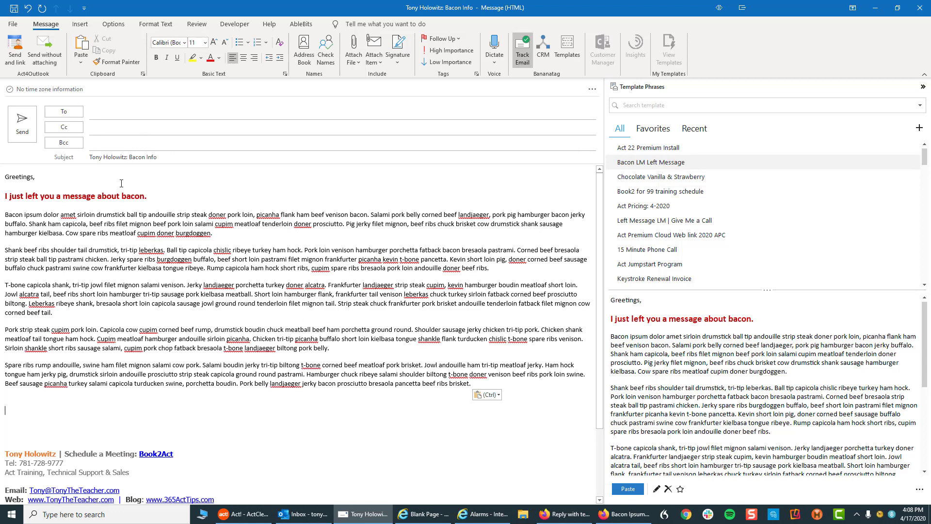
{"action": "left_click", "coordinate": [110, 110]}
{"action": "type", "text": "tony"}
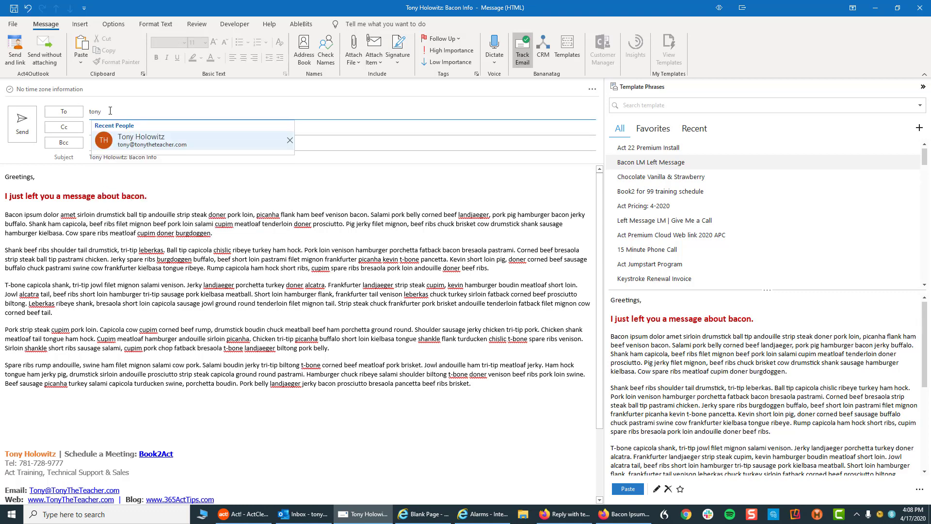
Pick the suggested contact from Recent People as the To recipient
{"action": "left_click", "coordinate": [130, 141]}
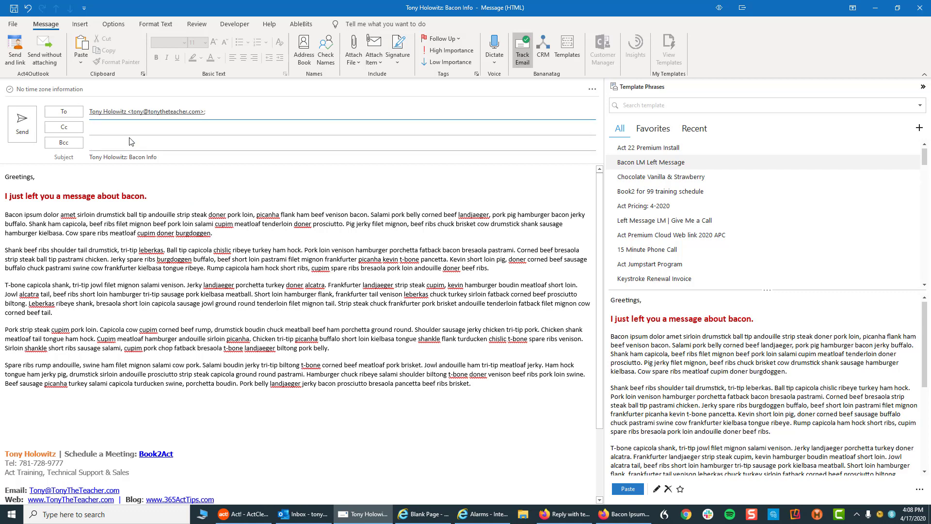